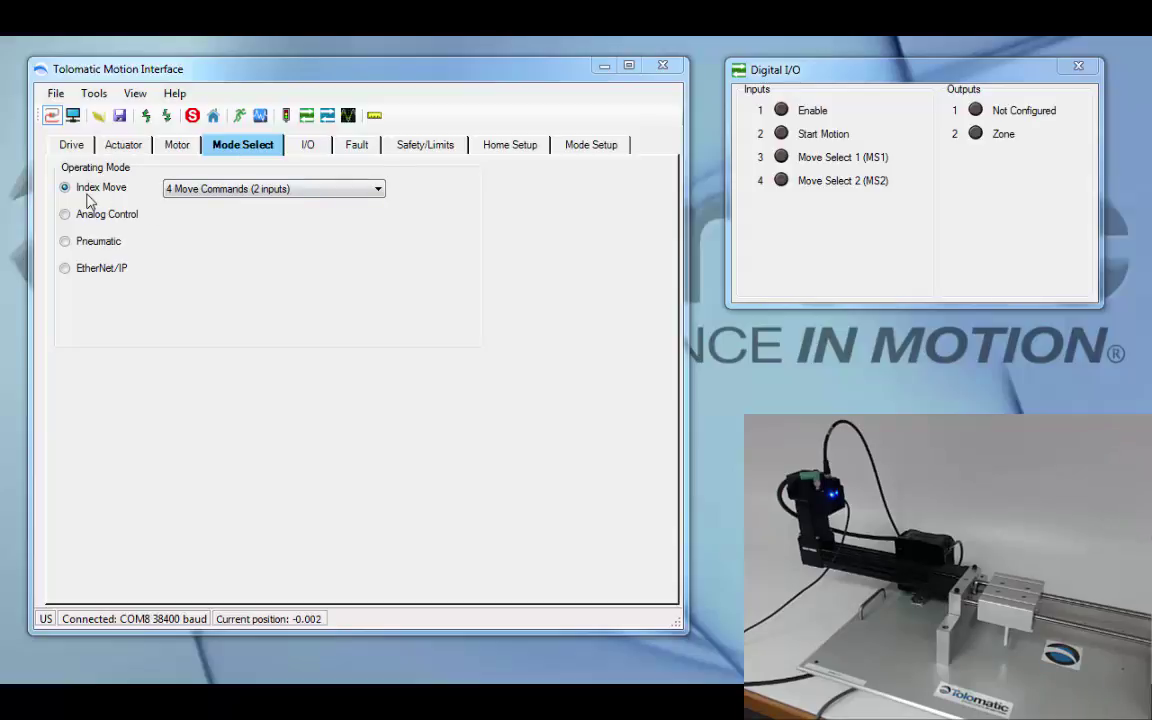
- Look through the Index Move command options, then show the I/O tab
{"action": "left_click", "coordinate": [370, 190]}
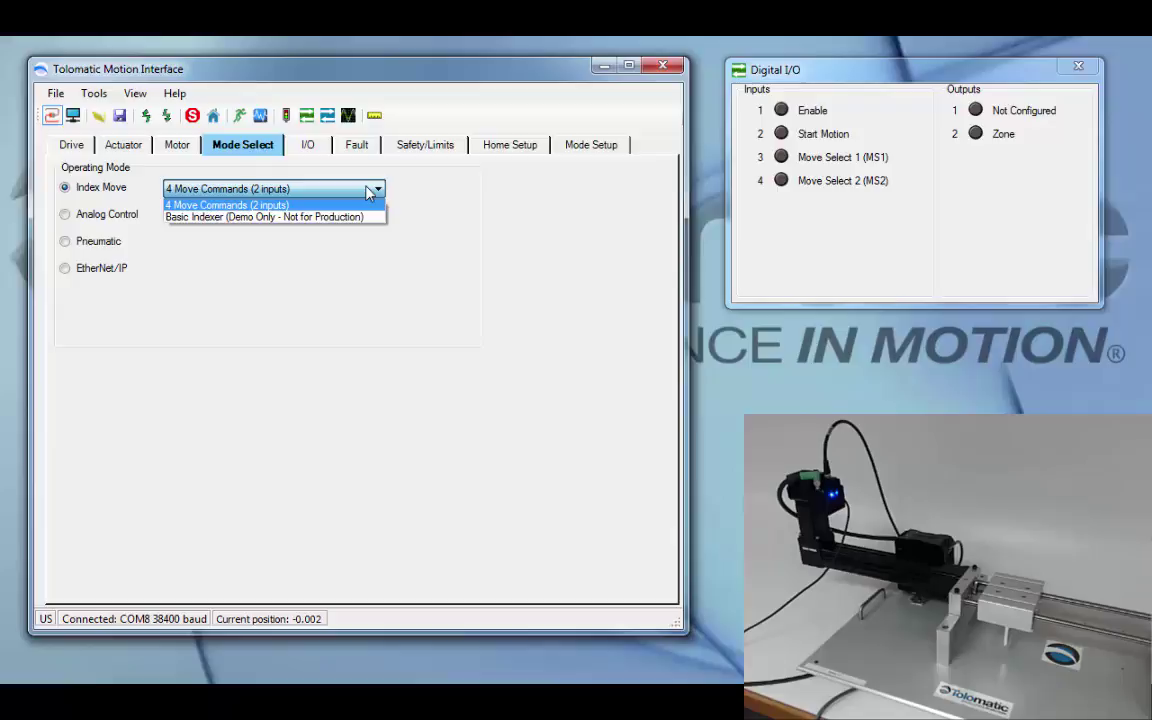
{"action": "left_click", "coordinate": [309, 146]}
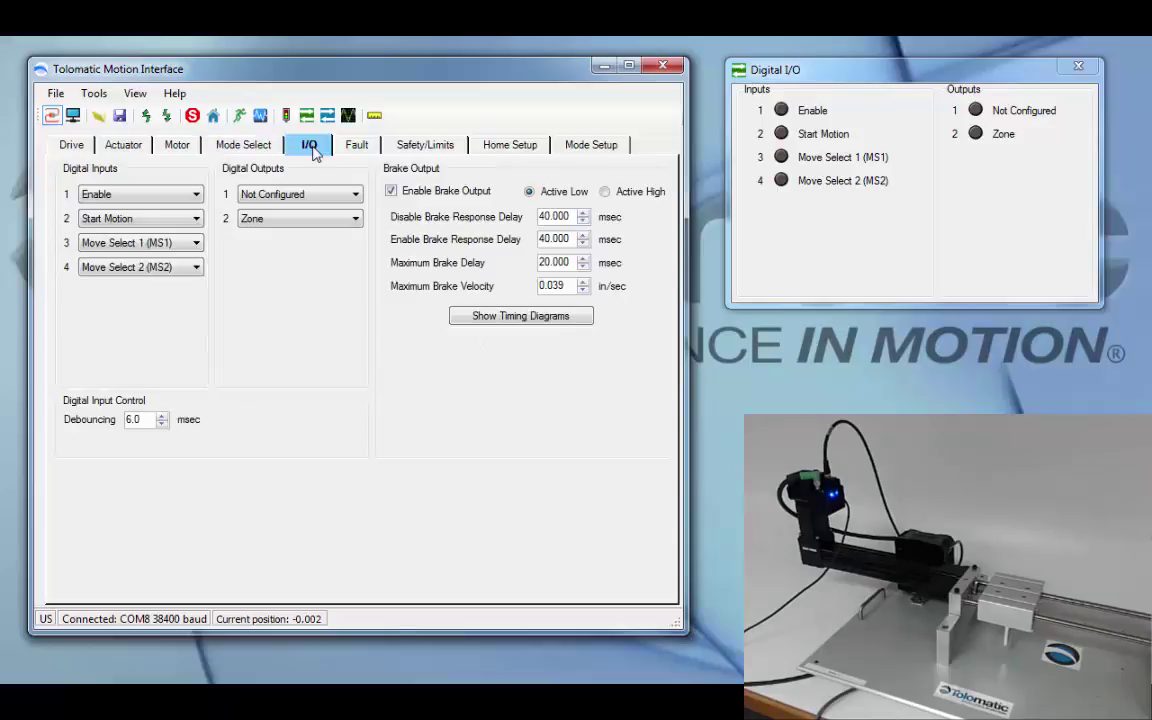
- Clear the existing Move Select assignments from digital inputs 3 and 4
{"action": "left_click", "coordinate": [190, 245]}
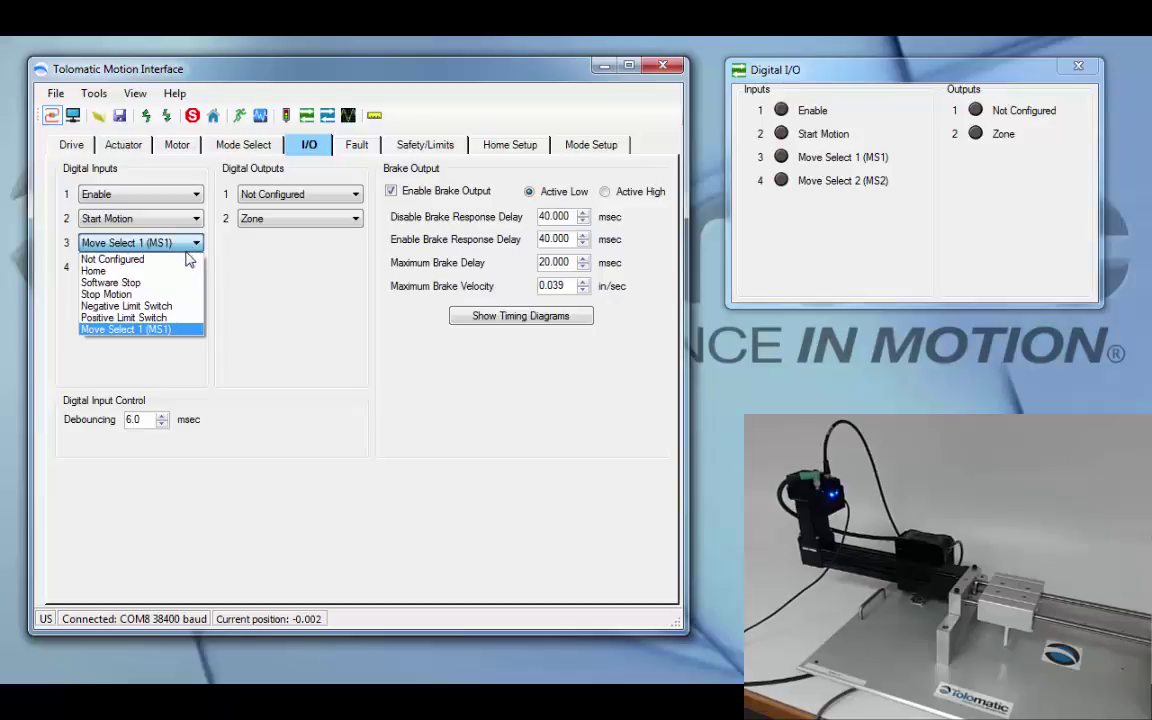
{"action": "left_click", "coordinate": [192, 262]}
{"action": "left_click", "coordinate": [193, 267]}
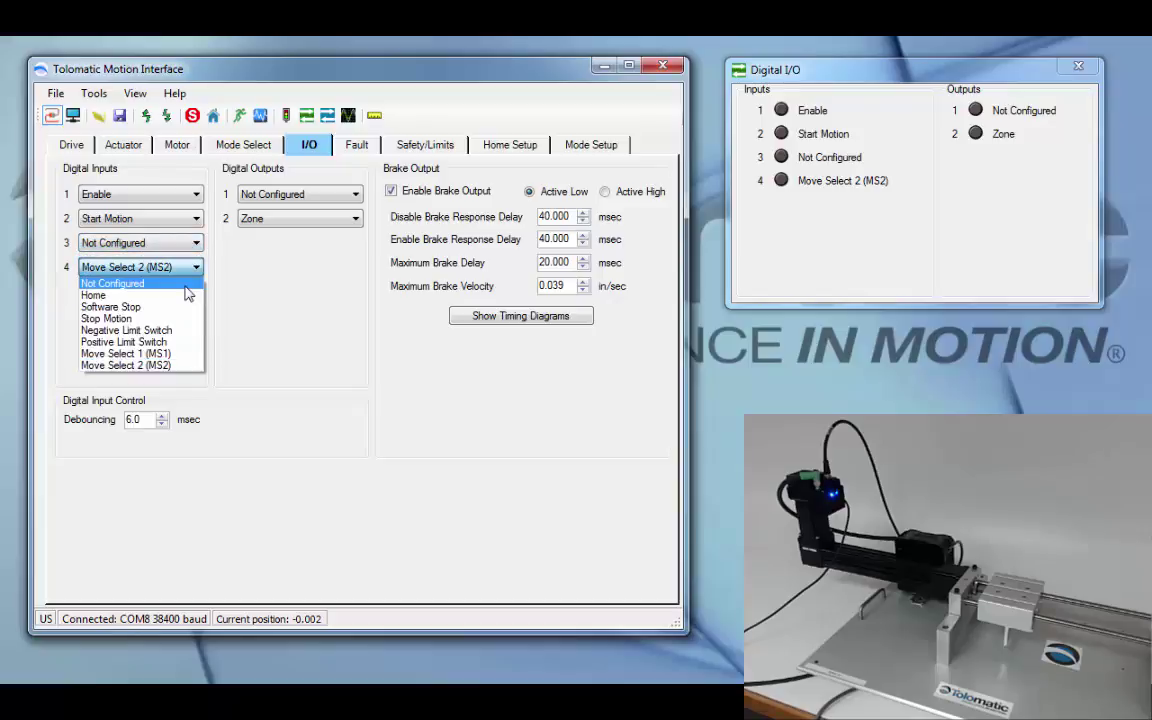
{"action": "left_click", "coordinate": [186, 283]}
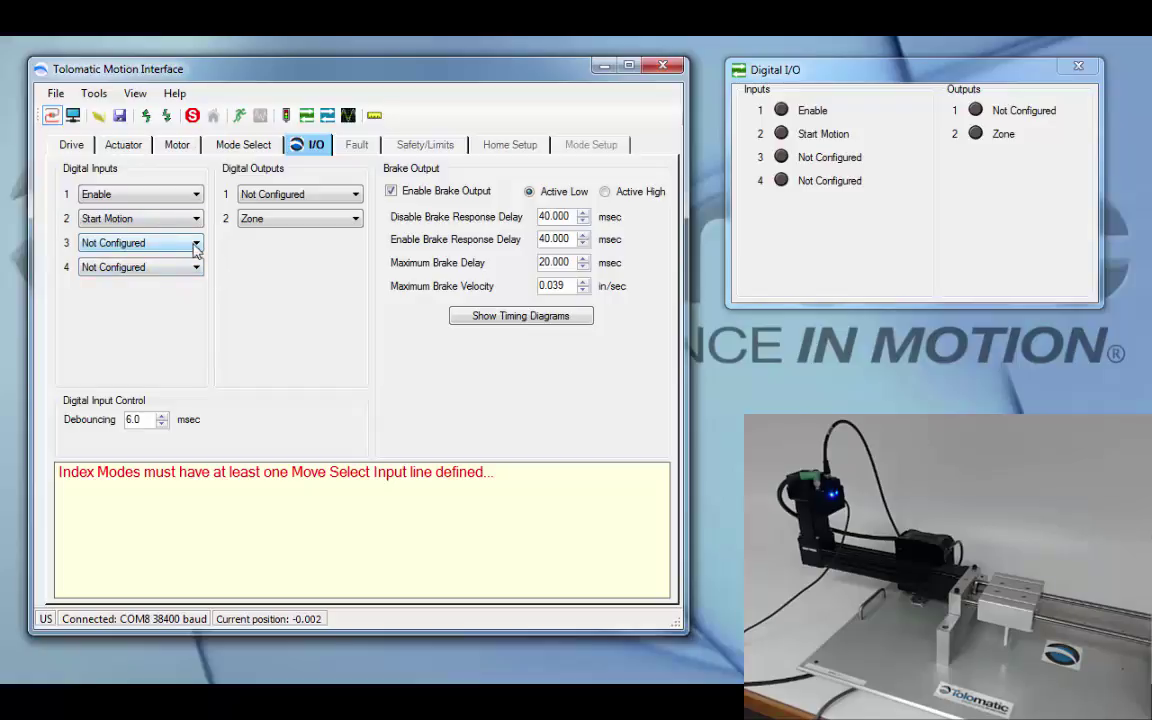
- Assign input 3 to Move Select 1 (MS1) and input 4 to Move Select 2 (MS2)
{"action": "left_click", "coordinate": [196, 245]}
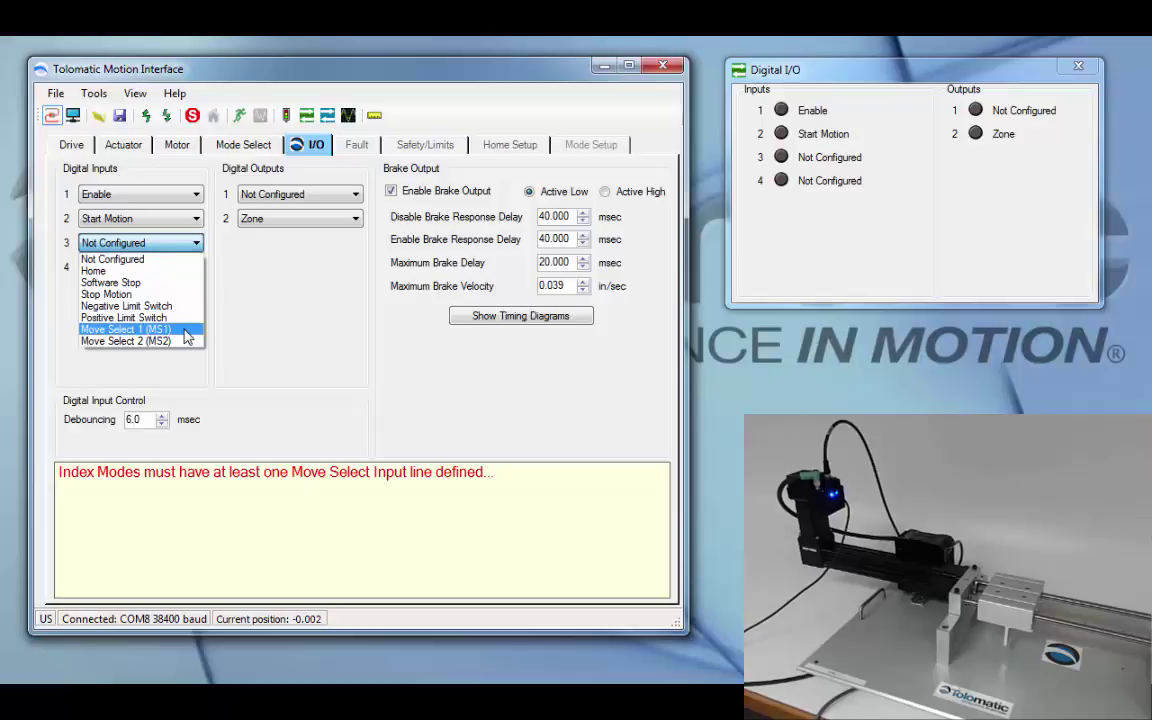
{"action": "left_click", "coordinate": [180, 302]}
{"action": "left_click", "coordinate": [172, 268]}
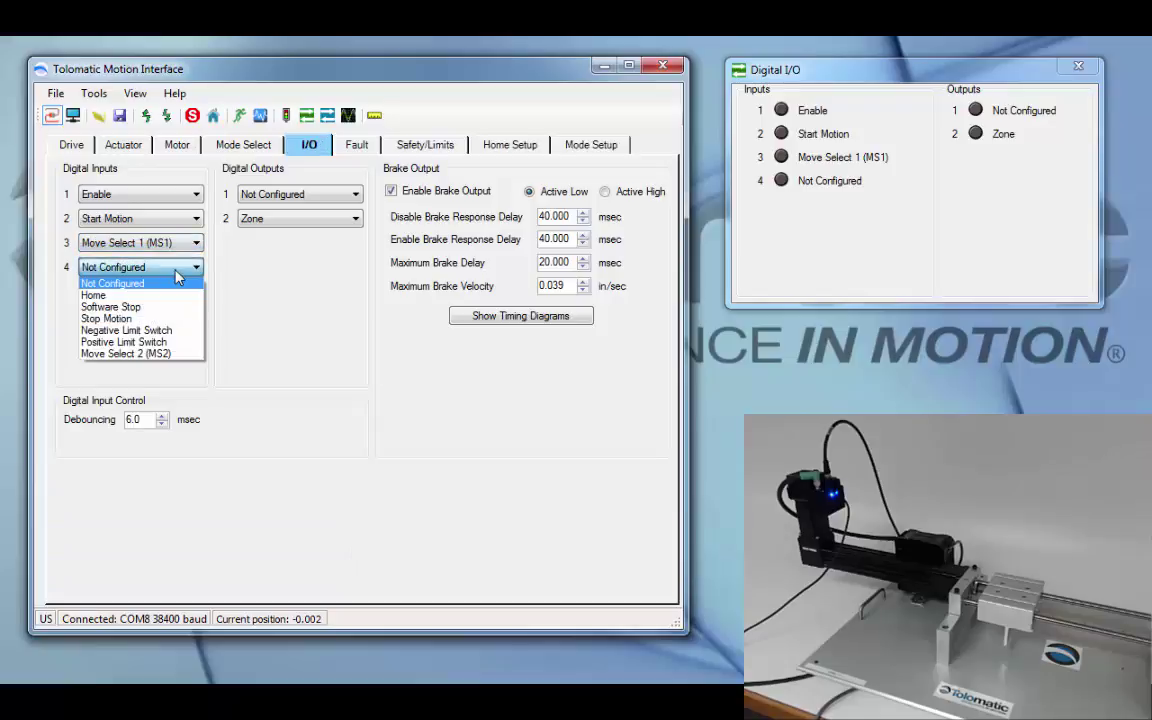
{"action": "left_click", "coordinate": [180, 354]}
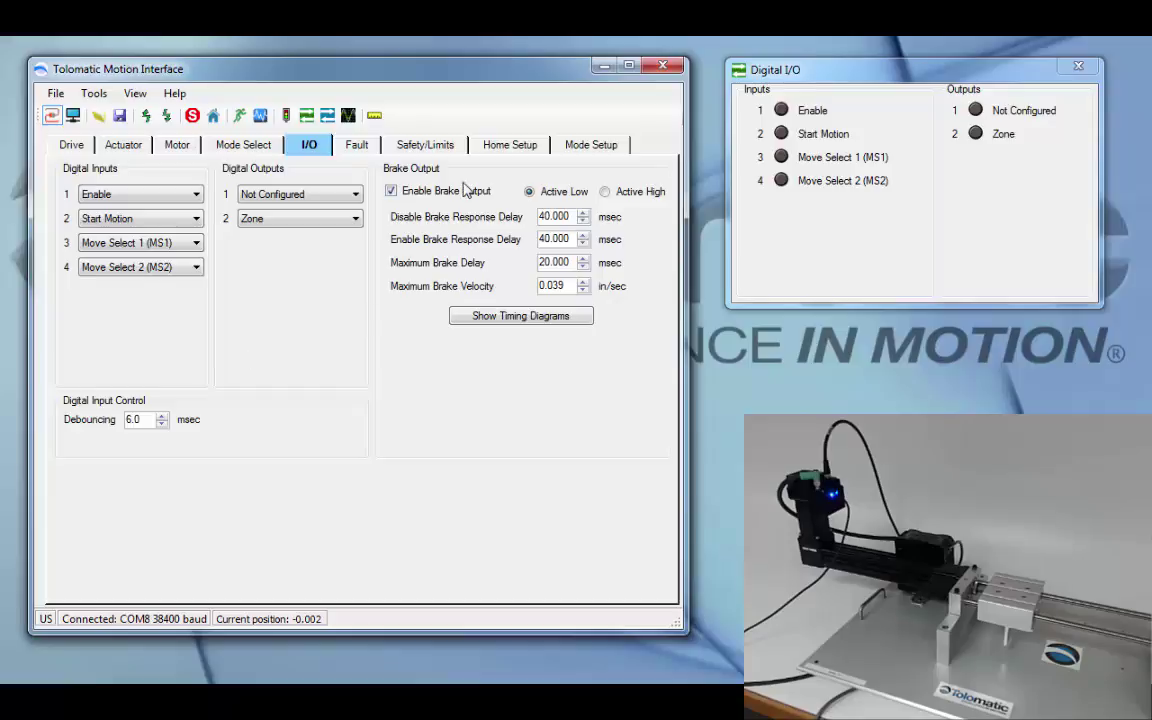
{"action": "left_click", "coordinate": [350, 145]}
- Home the actuator to its hard stop, then show Mode Setup's four moves with the Motion Manager
{"action": "left_click", "coordinate": [430, 150]}
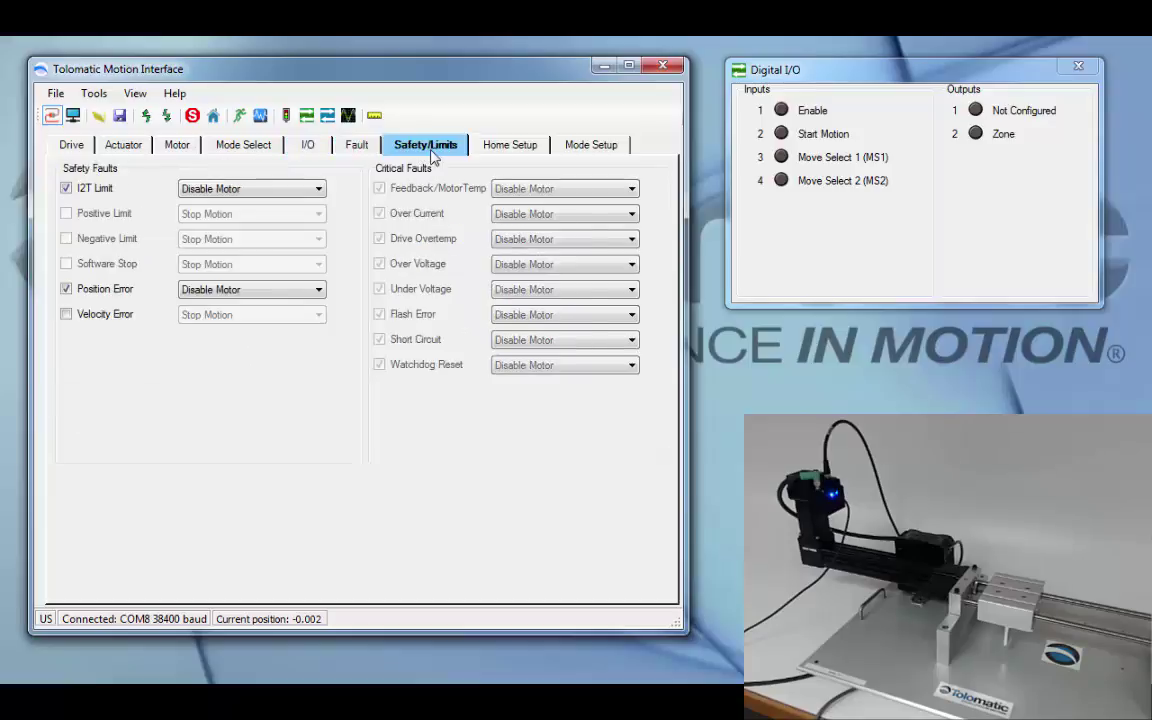
{"action": "left_click", "coordinate": [520, 152]}
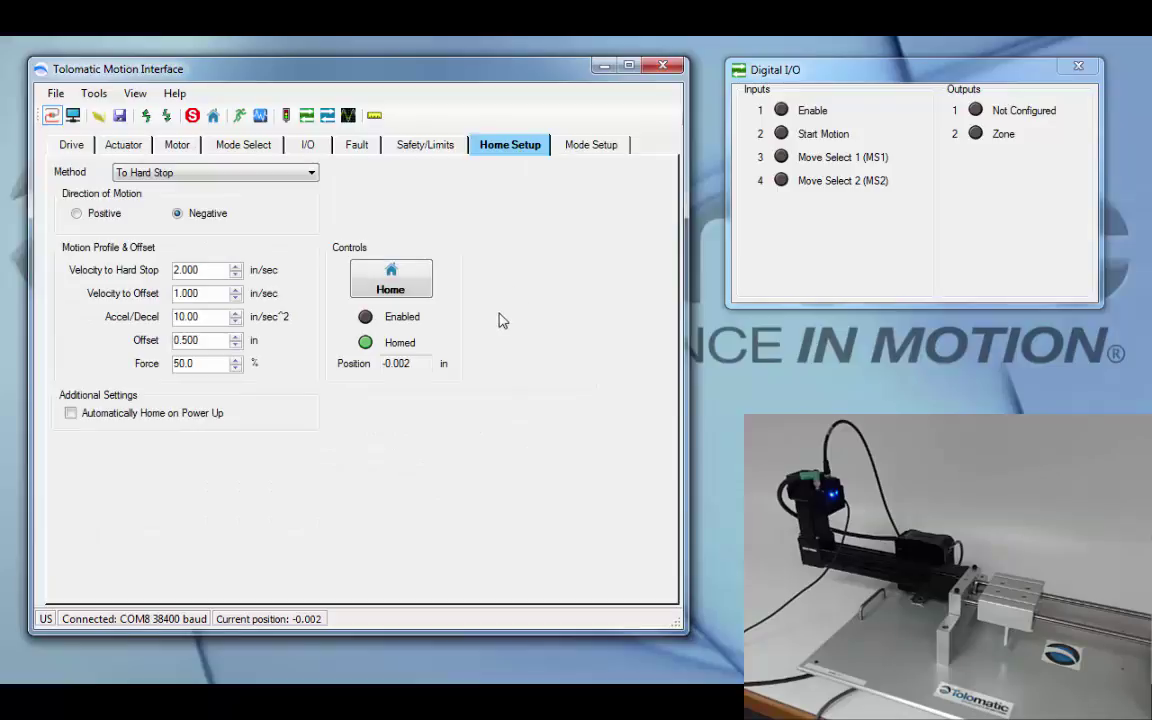
{"action": "left_click", "coordinate": [407, 296]}
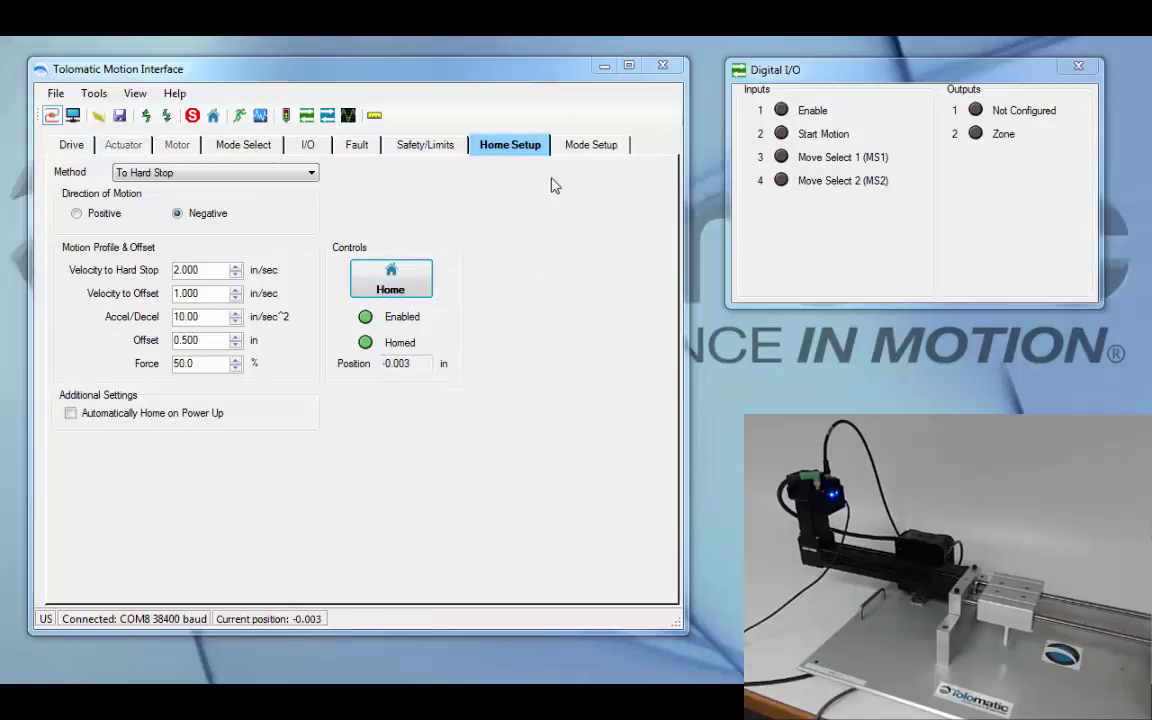
{"action": "left_click", "coordinate": [594, 148]}
{"action": "left_click", "coordinate": [625, 390]}
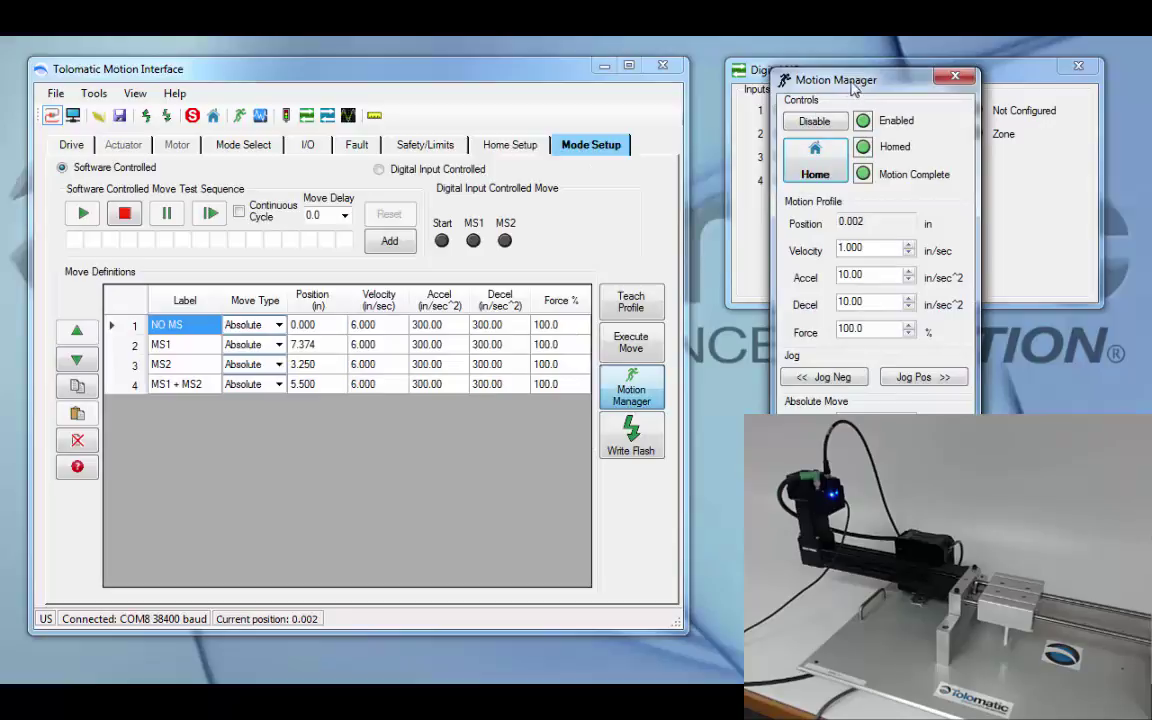
- Move the Motion Manager window left and place the Digital I/O monitor below it
{"action": "left_click_drag", "start_coordinate": [773, 80], "coordinate": [712, 70]}
{"action": "left_click_drag", "start_coordinate": [951, 72], "coordinate": [943, 205]}
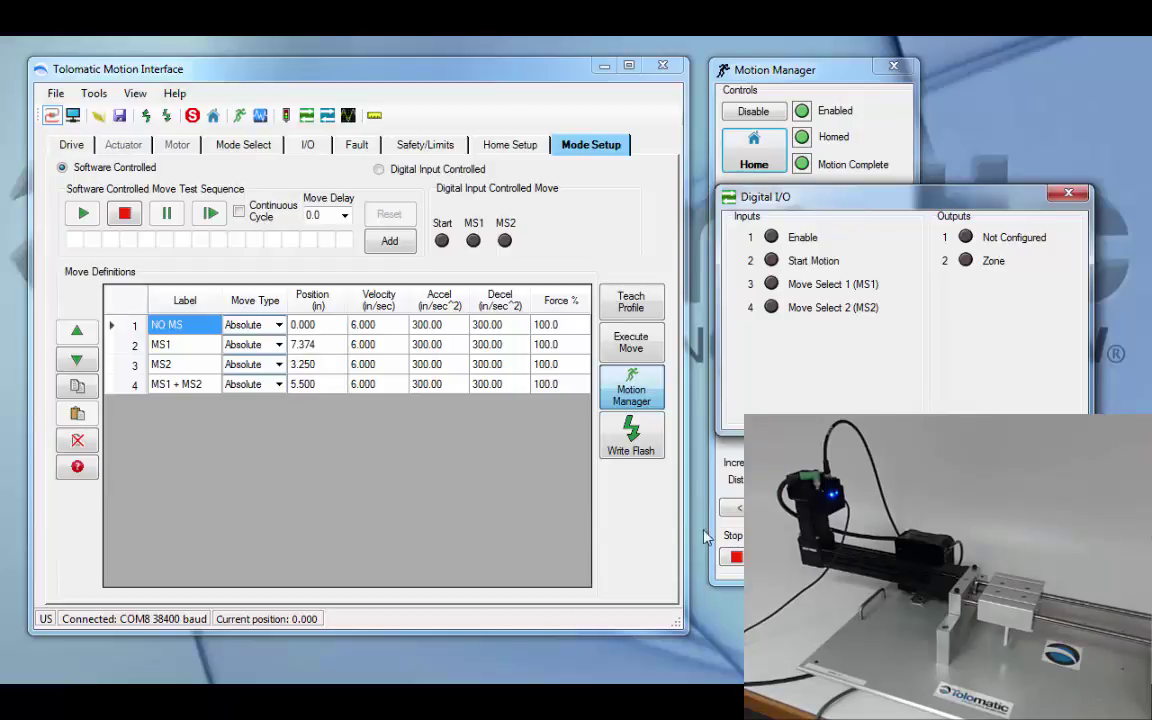
- Switch Mode Setup to Digital Input Controlled so the inputs select which move runs
{"action": "left_click", "coordinate": [408, 175]}
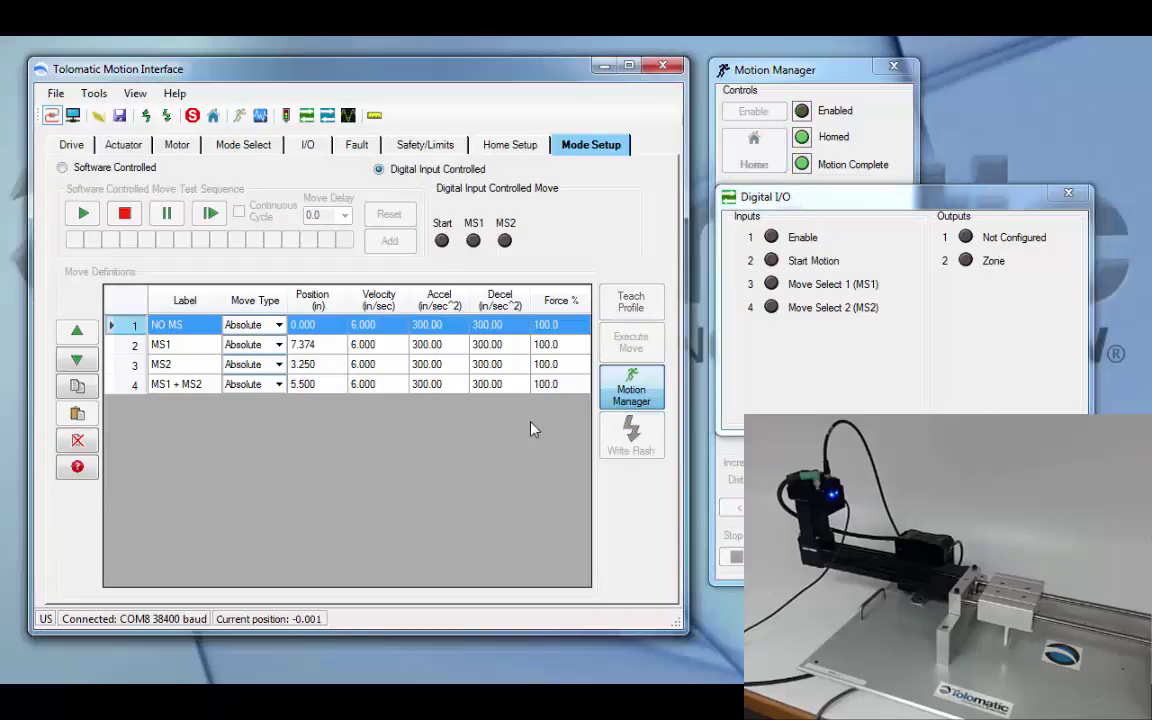